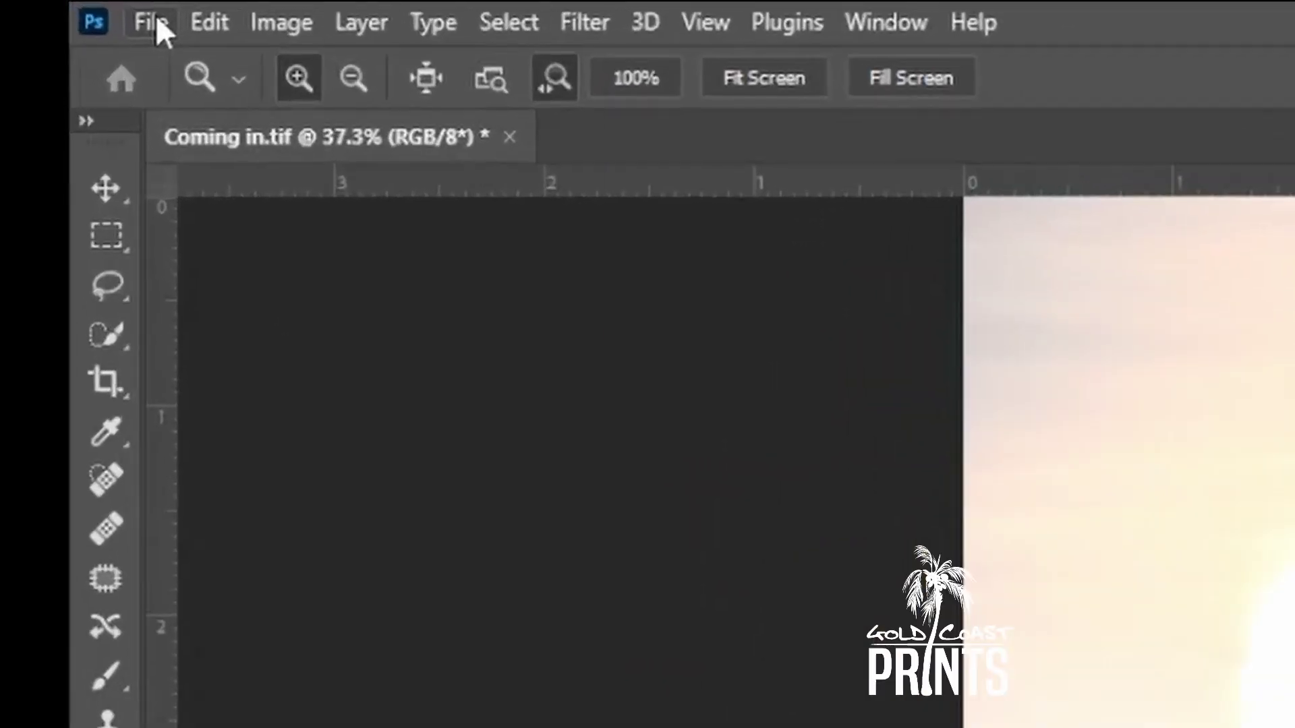
# - Start File > Save a Copy and choose saving it on the computer as 'Coming in copy'
pyautogui.click(111, 12)
pyautogui.click(291, 520)
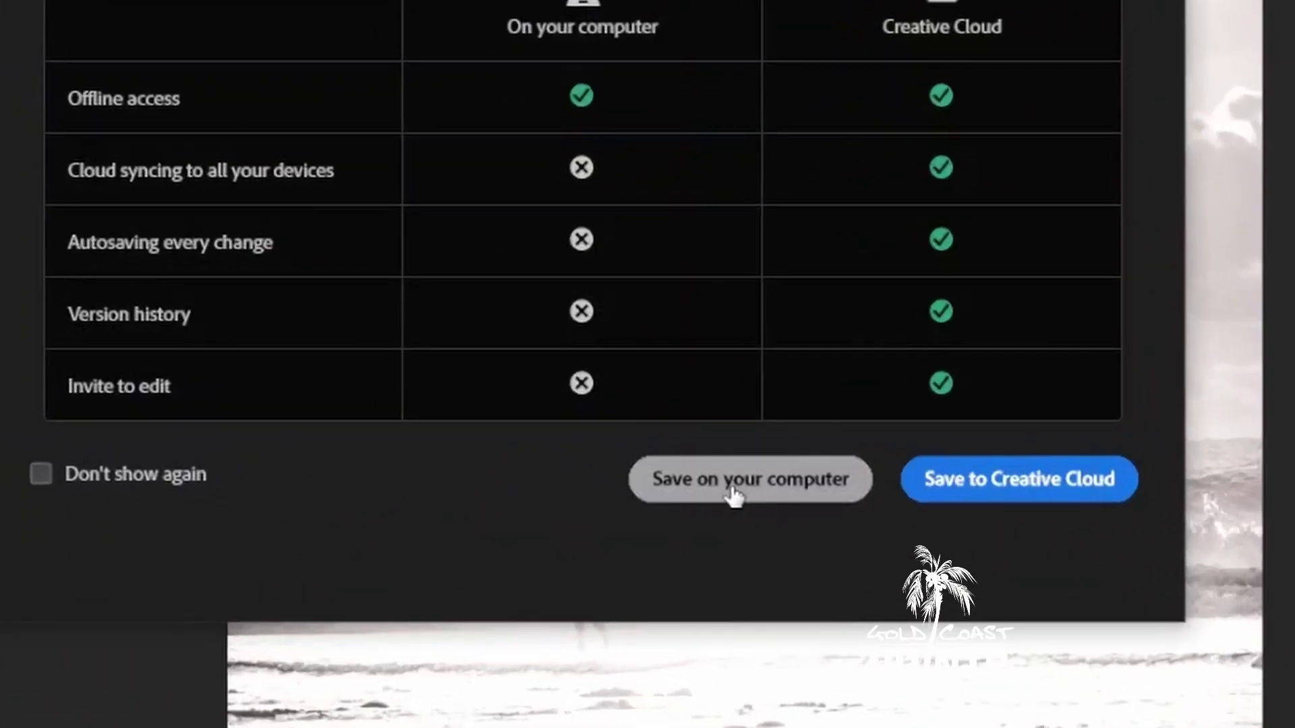
pyautogui.click(735, 495)
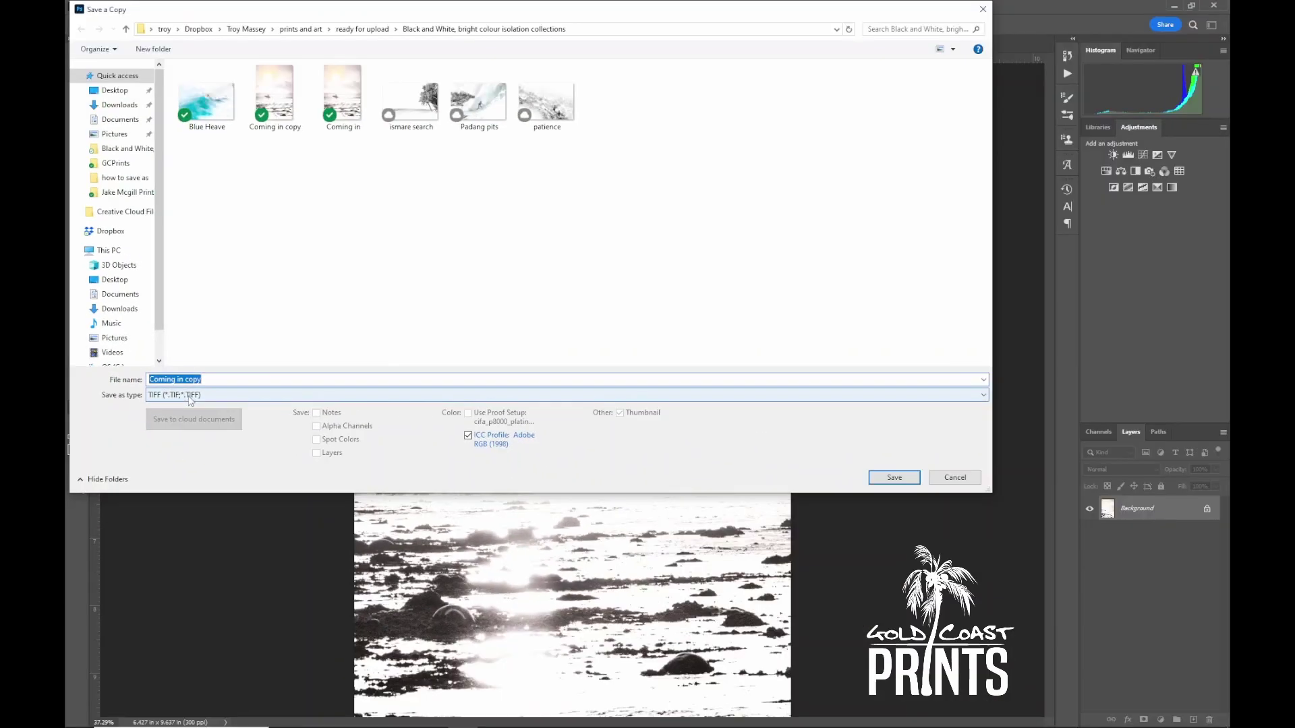
# - Change the copy's file format from TIFF to PNG (*.PNG;*.PNG)
pyautogui.click(189, 397)
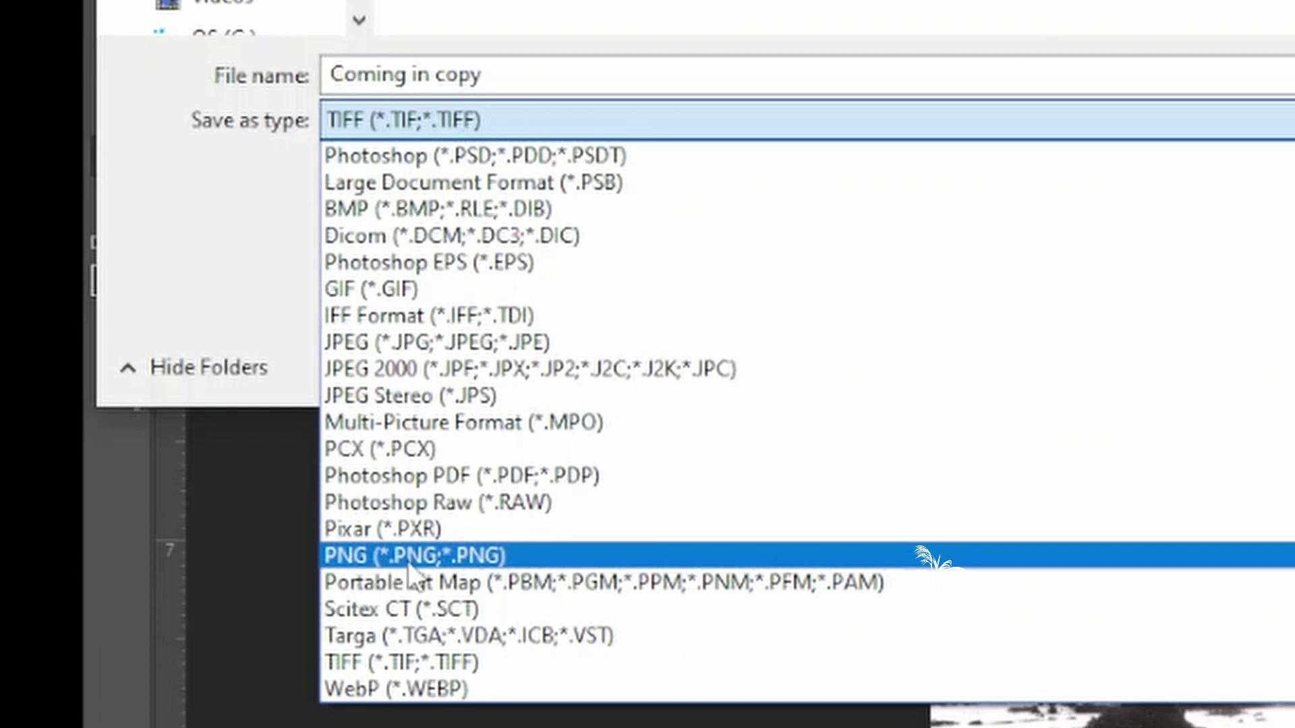
pyautogui.click(385, 559)
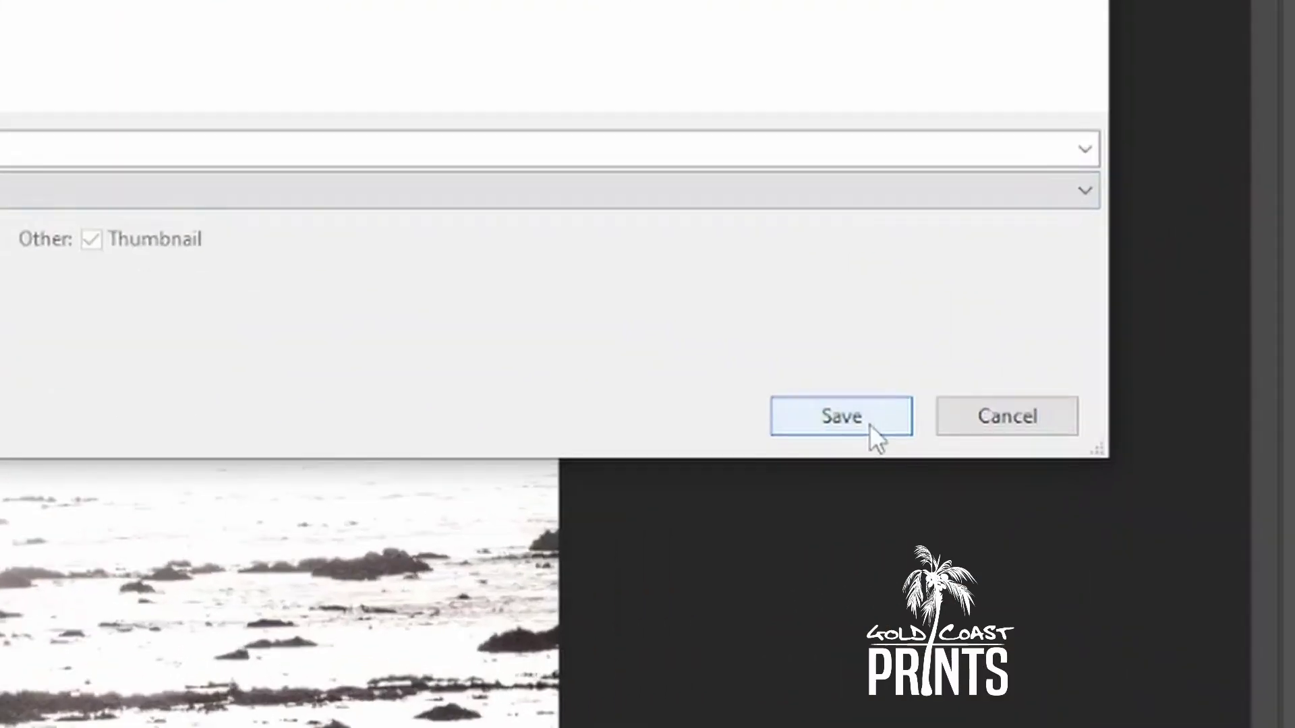
# - Save the PNG copy, accepting the Smallest file size PNG option
pyautogui.click(900, 480)
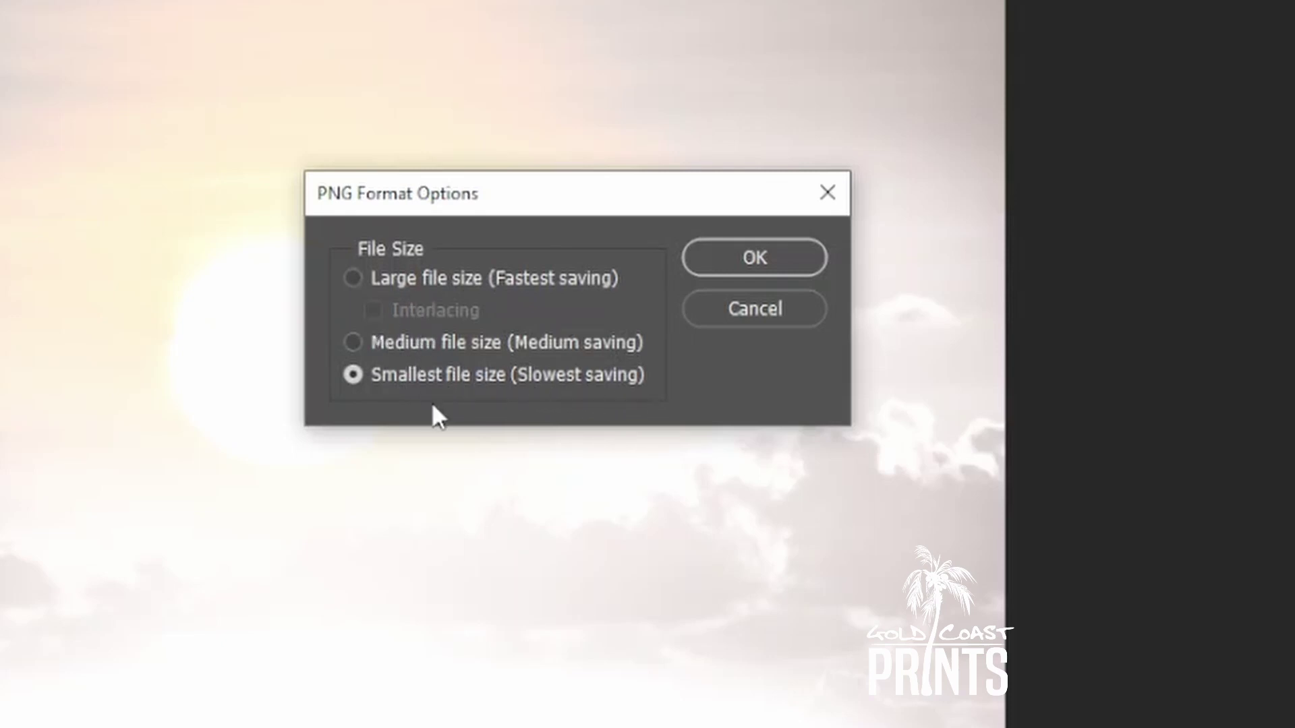
pyautogui.click(776, 260)
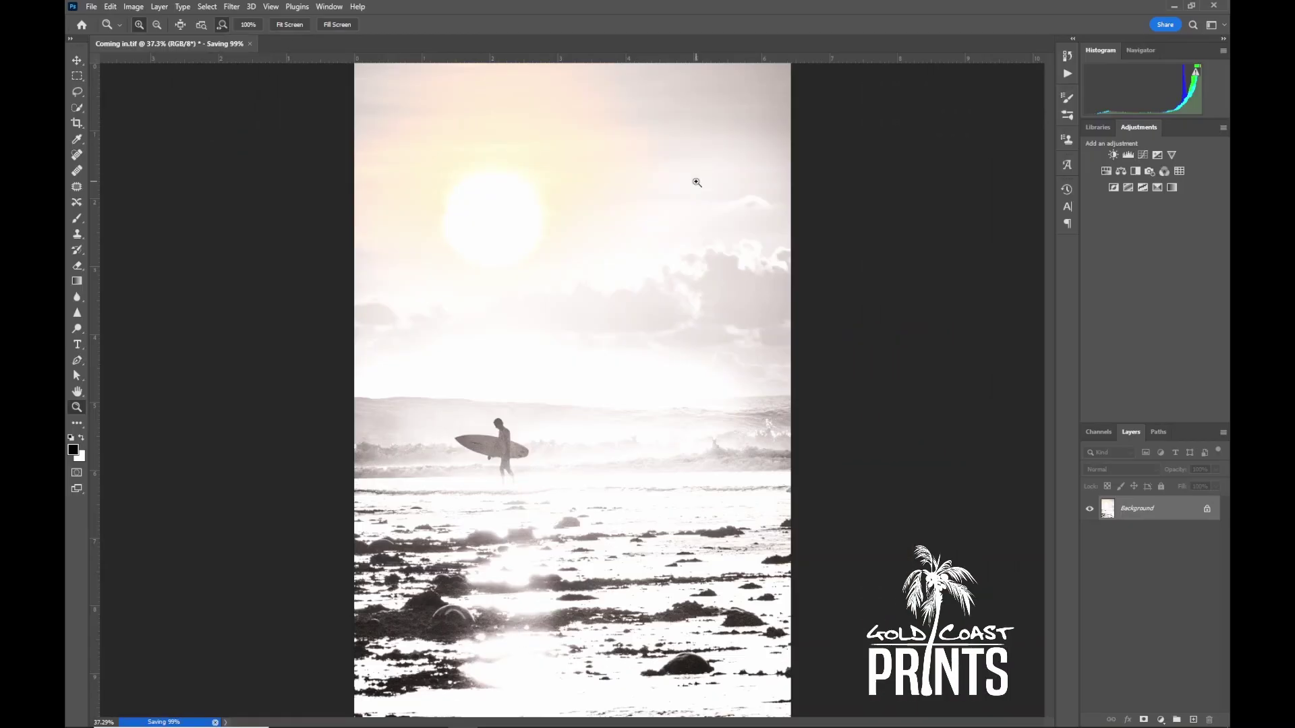